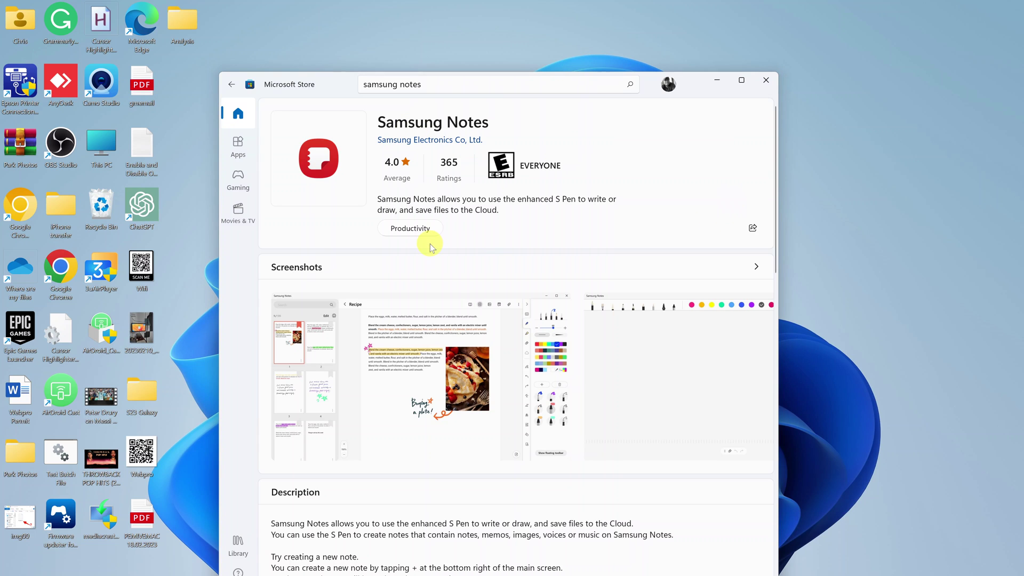
scroll(454, 323, "down", 1)
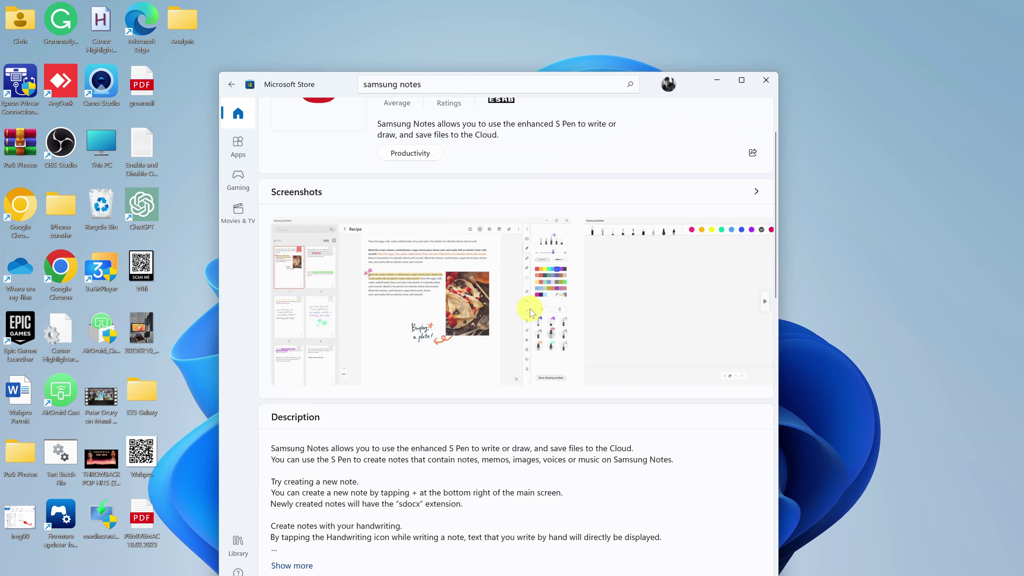
scroll(506, 296, "up", 1)
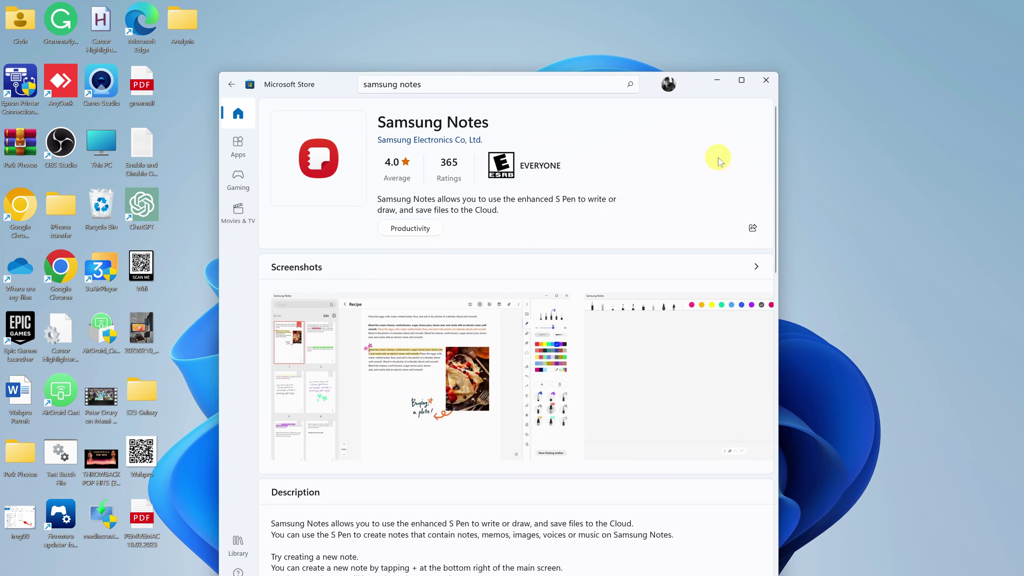
Launch Command Prompt as administrator from a Start menu search for cmd.
left_click(718, 81)
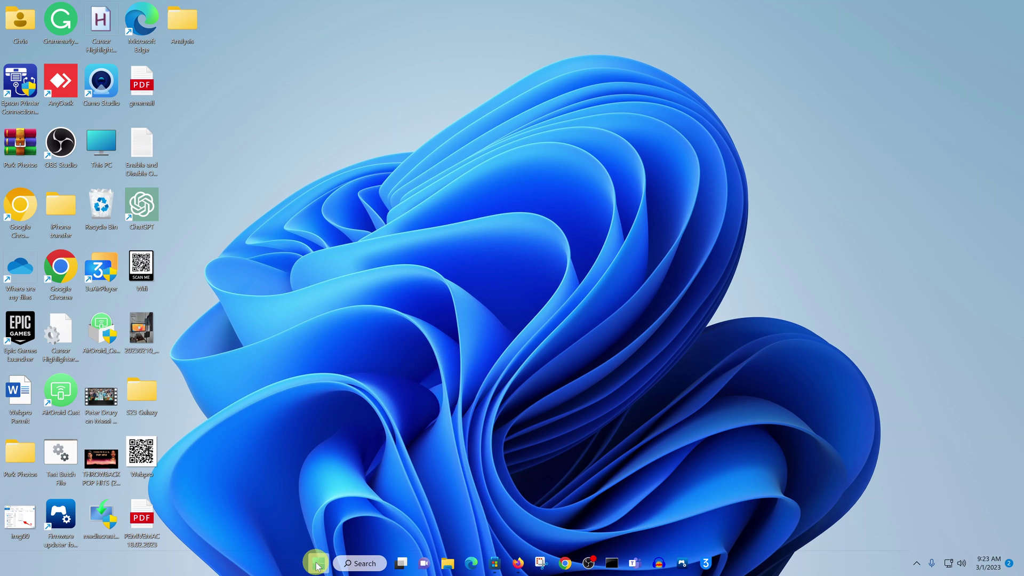
left_click(317, 564)
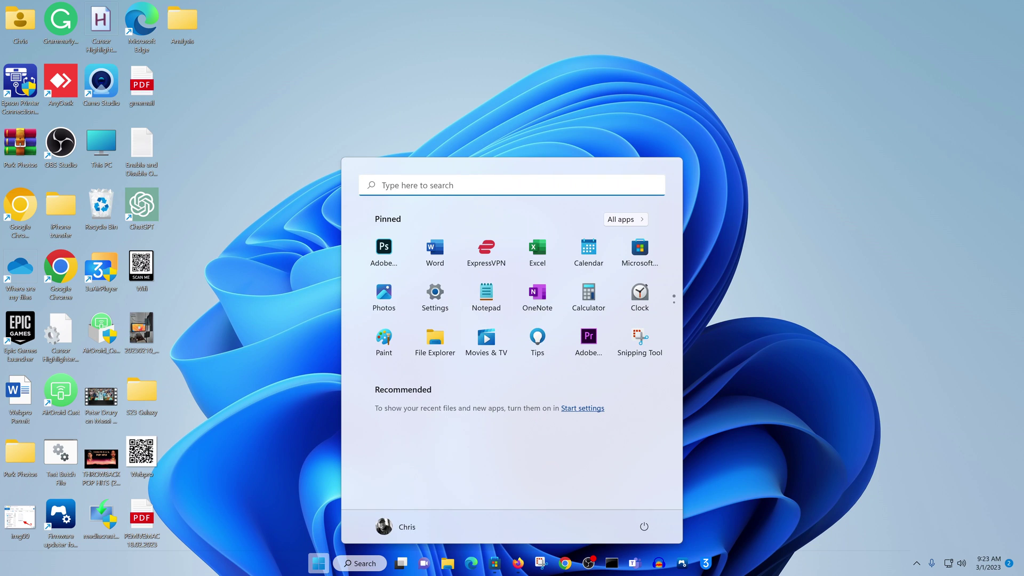
type("cmd")
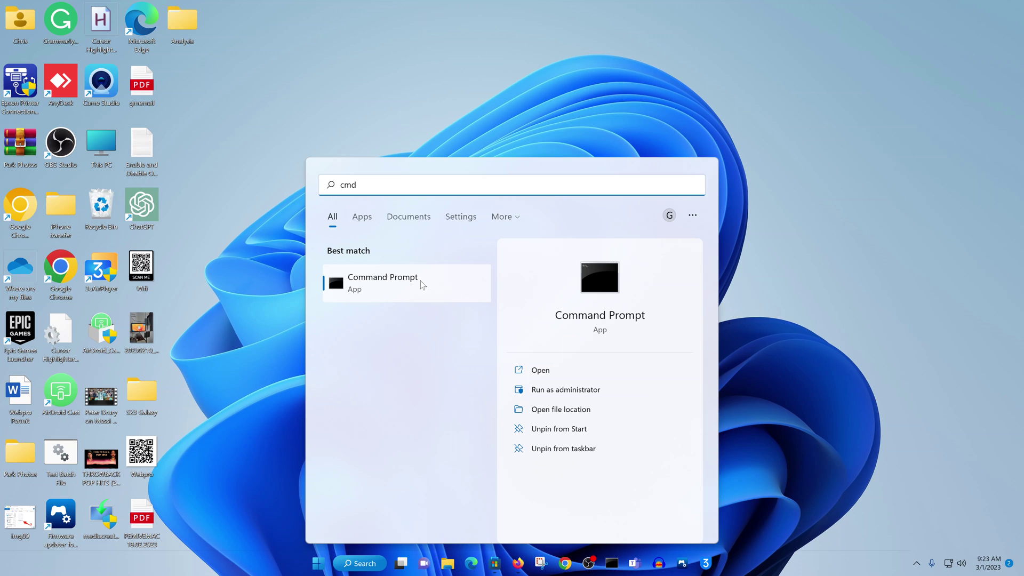
right_click(420, 281)
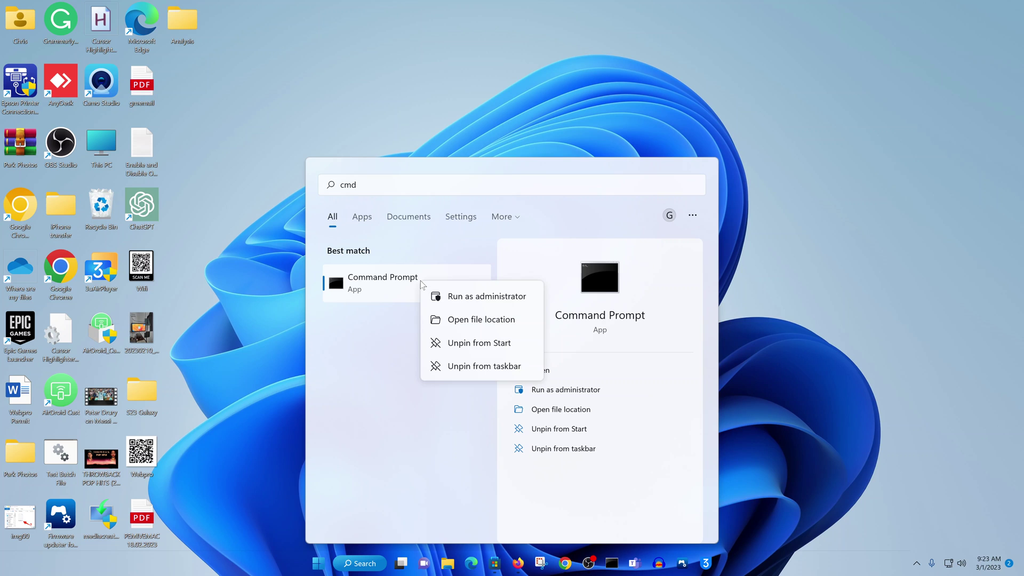
left_click(494, 298)
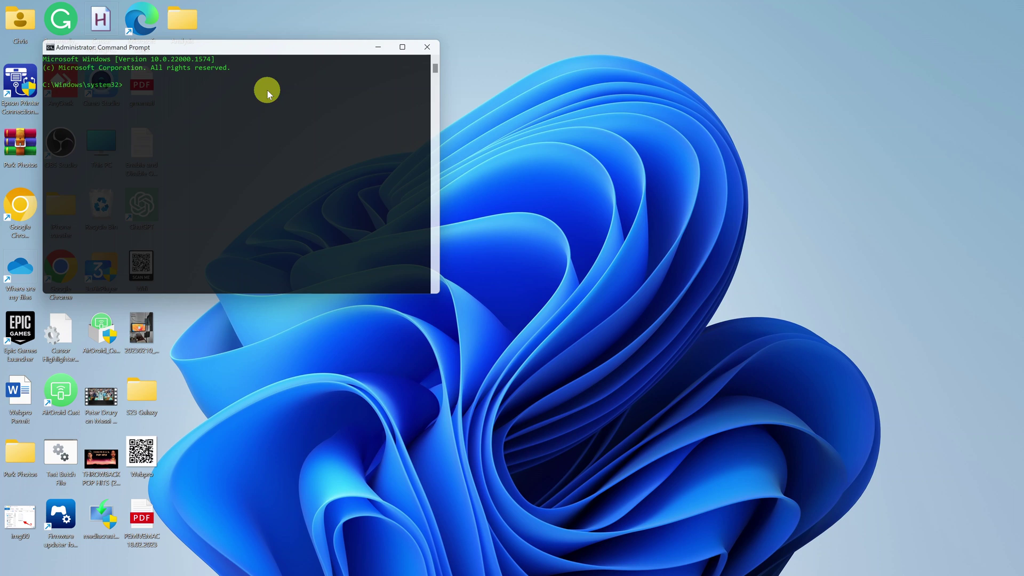
Centre the console and run winget install "Samsung Notes".
mouse_move(296, 48)
left_mouse_down()
mouse_move(404, 97)
mouse_move(514, 117)
left_mouse_up()
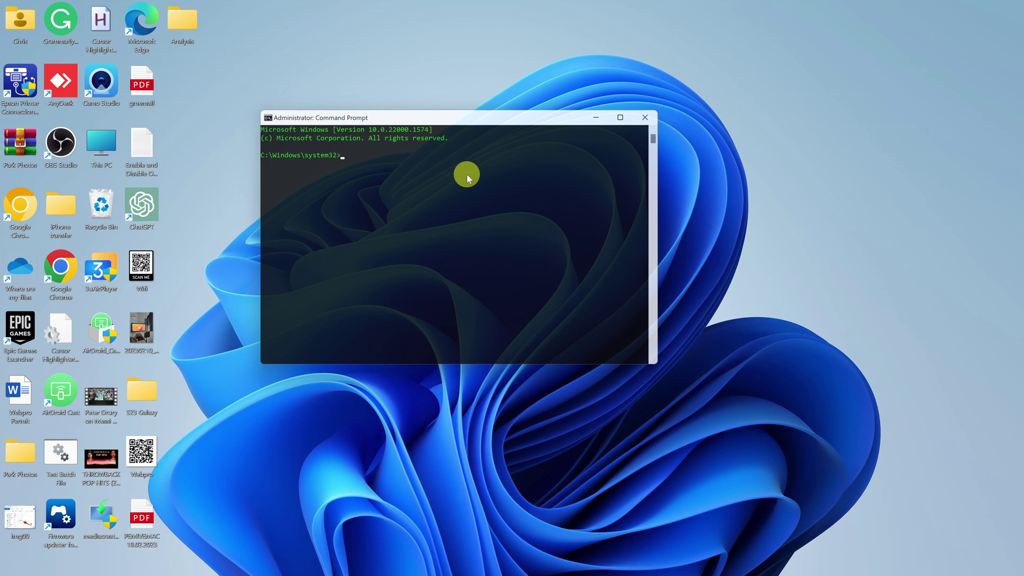
type("wing")
type("et i")
type("nstall")
type(" \"")
type("Samsung Notes")
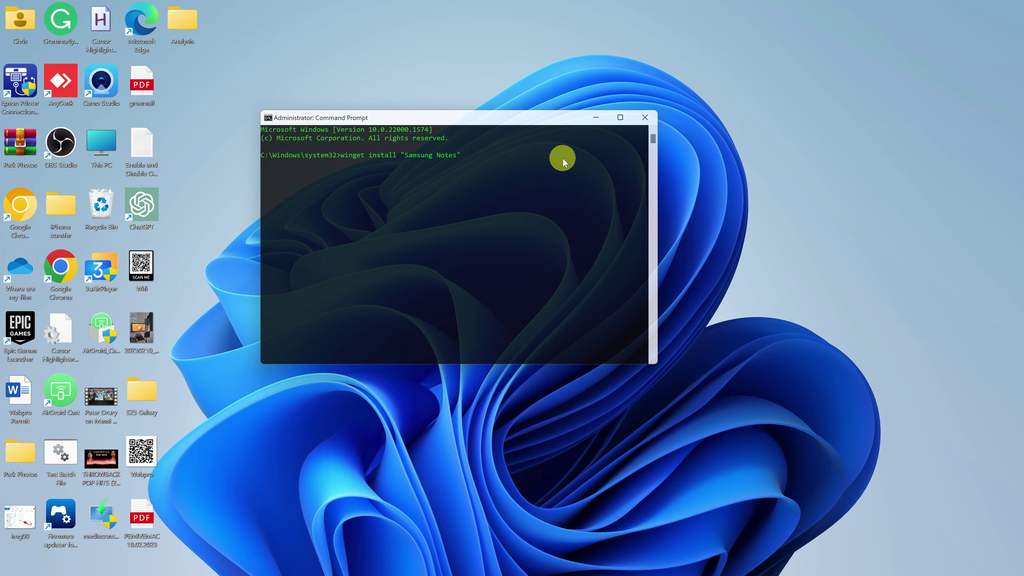
key("Return")
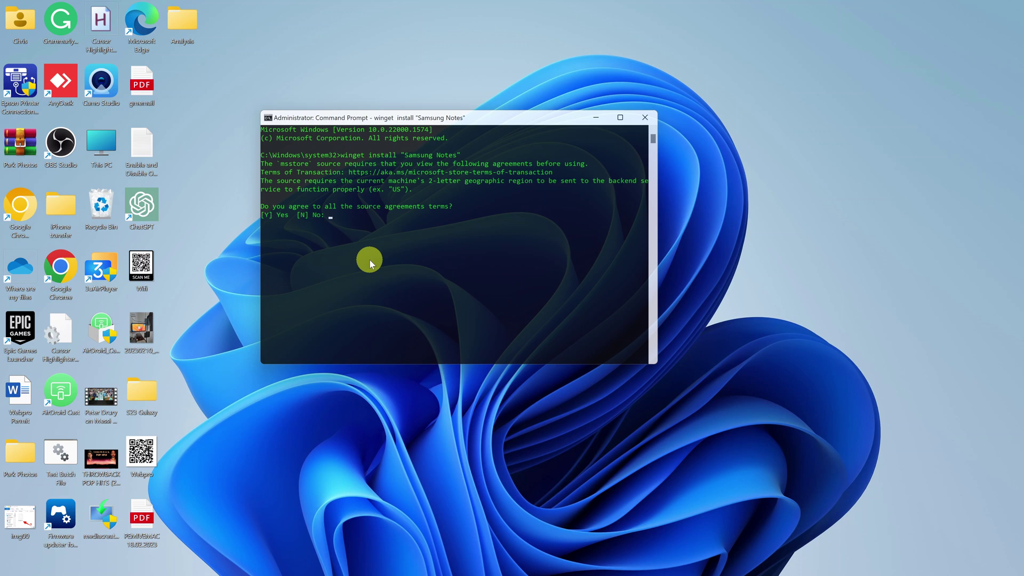
type("y")
Answer y to accept the msstore source agreement terms.
key("BackSpace")
type("y")
key("Return")
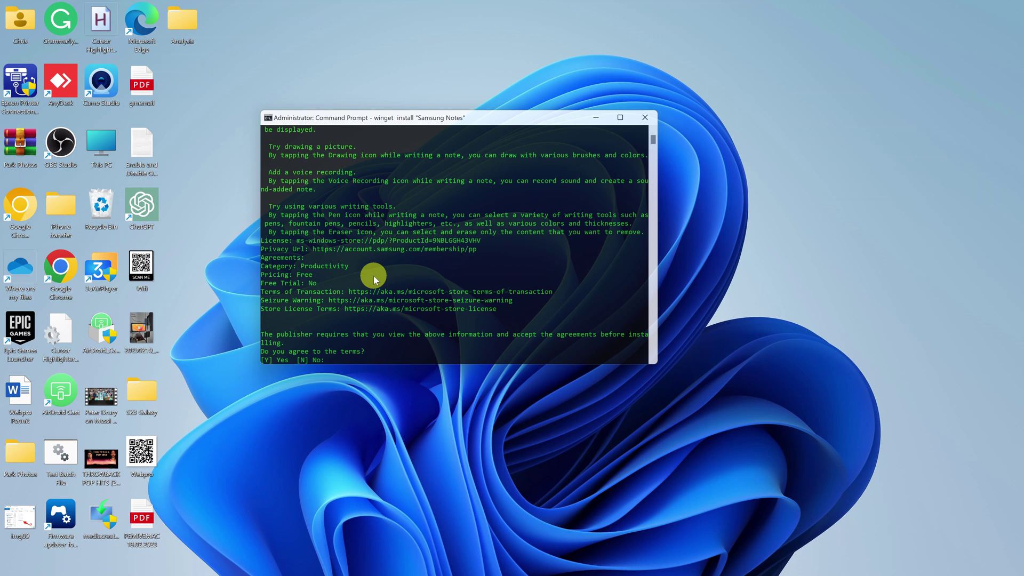
scroll(373, 276, "down", 2)
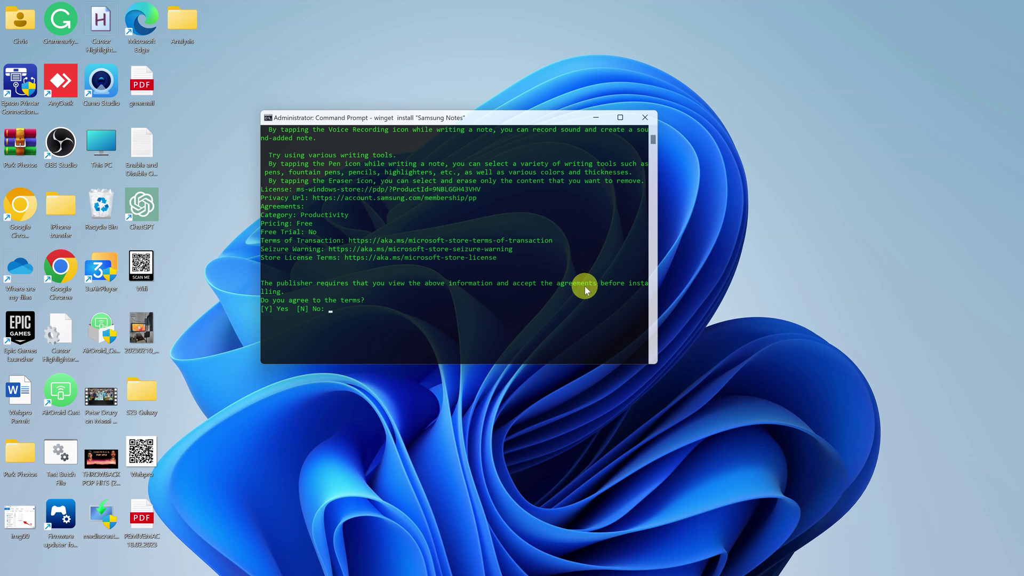
scroll(366, 238, "up", 2)
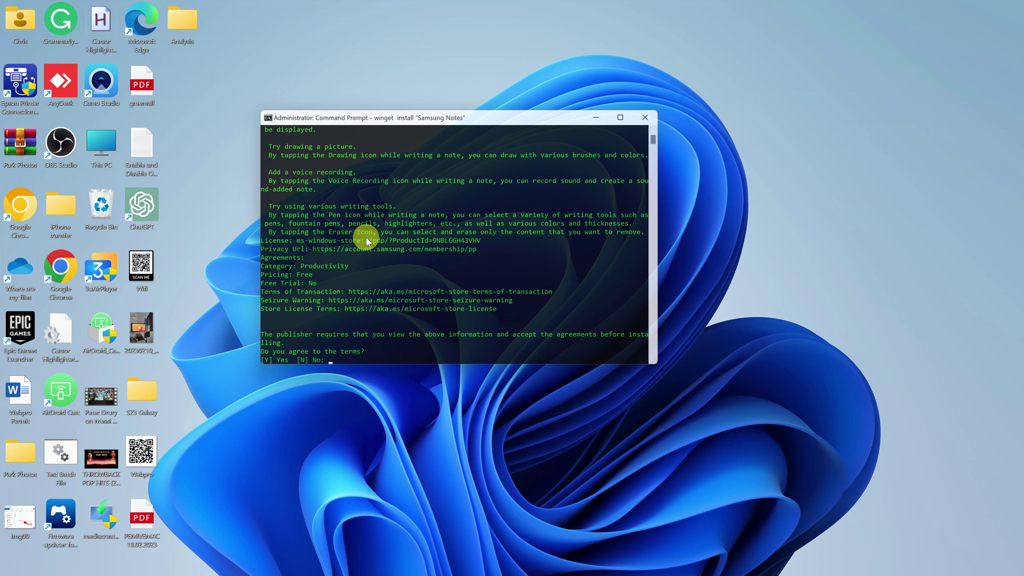
scroll(365, 238, "down", 3)
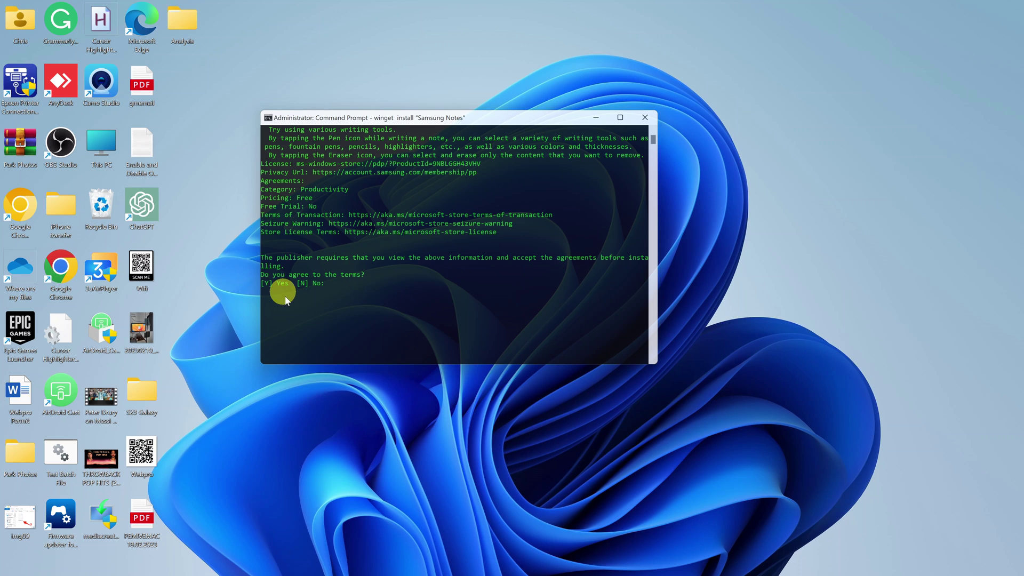
type("y")
Agree to Samsung Notes' publisher terms with y and let installation reach 100%.
key("Return")
type("winget install \"Samsung Notes\"")
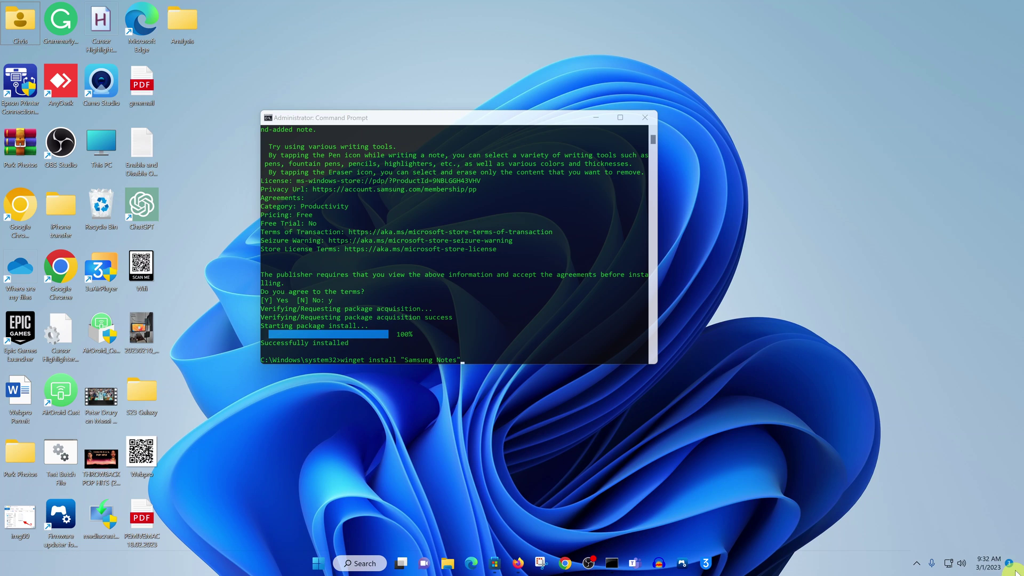
Check the Samsung Notes installed notification, then bring up the Start menu.
left_click(991, 563)
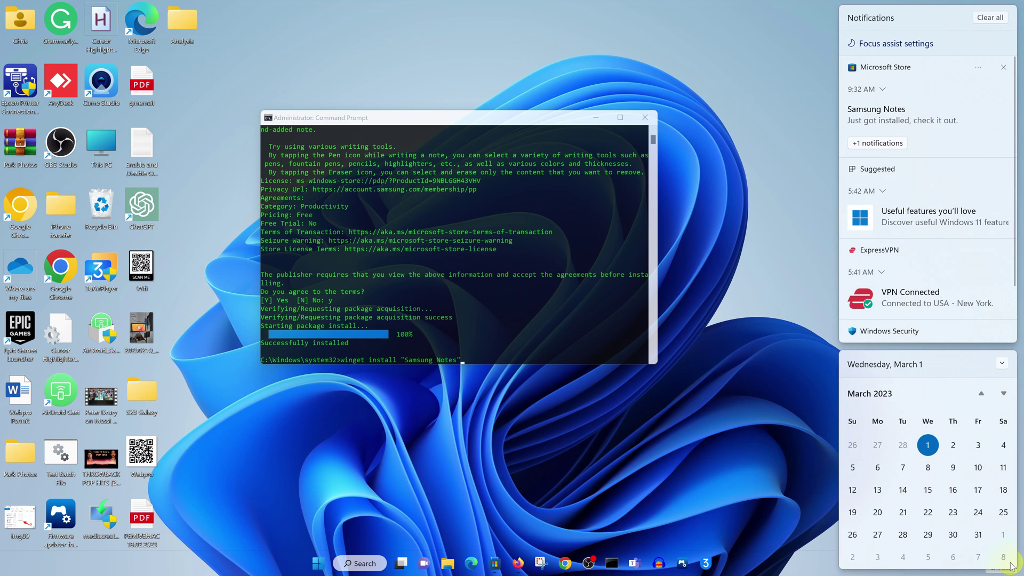
mouse_move(920, 112)
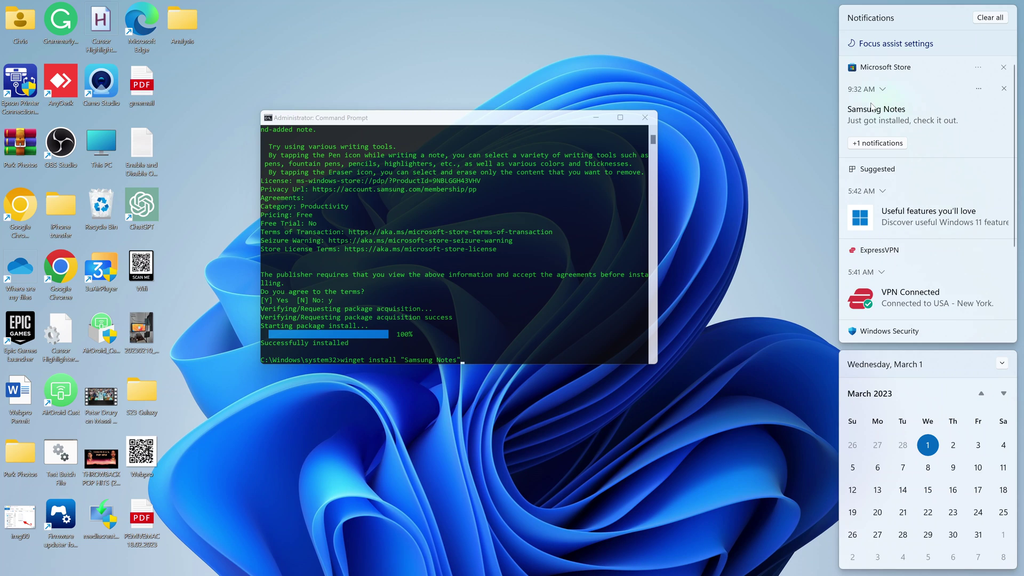
left_click(816, 133)
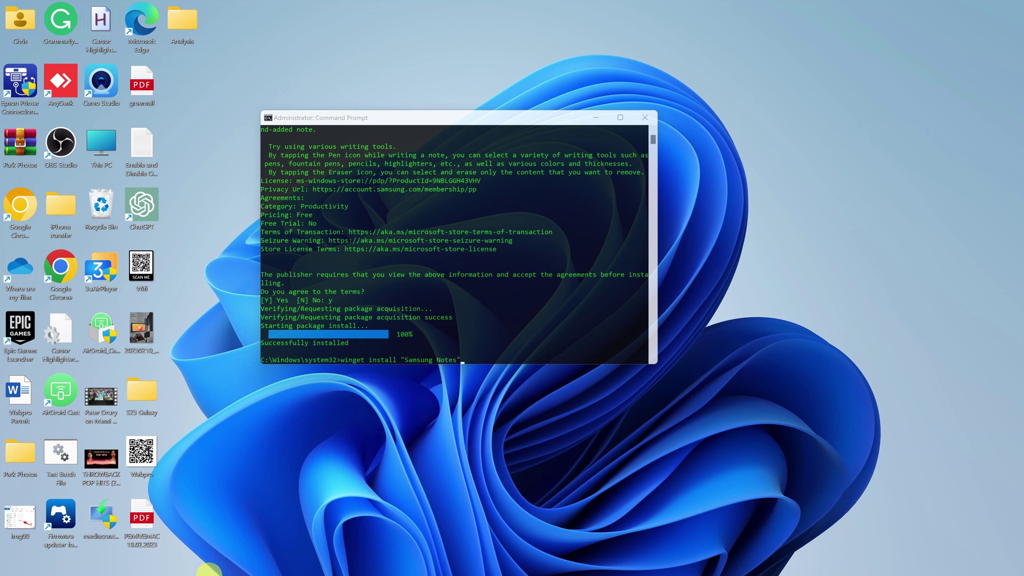
left_click(318, 563)
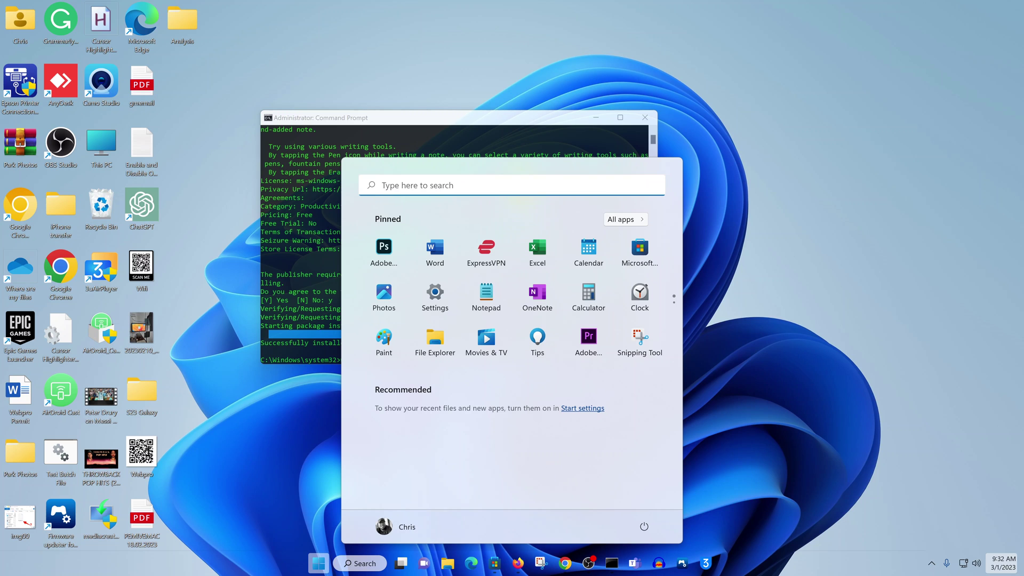
type("s")
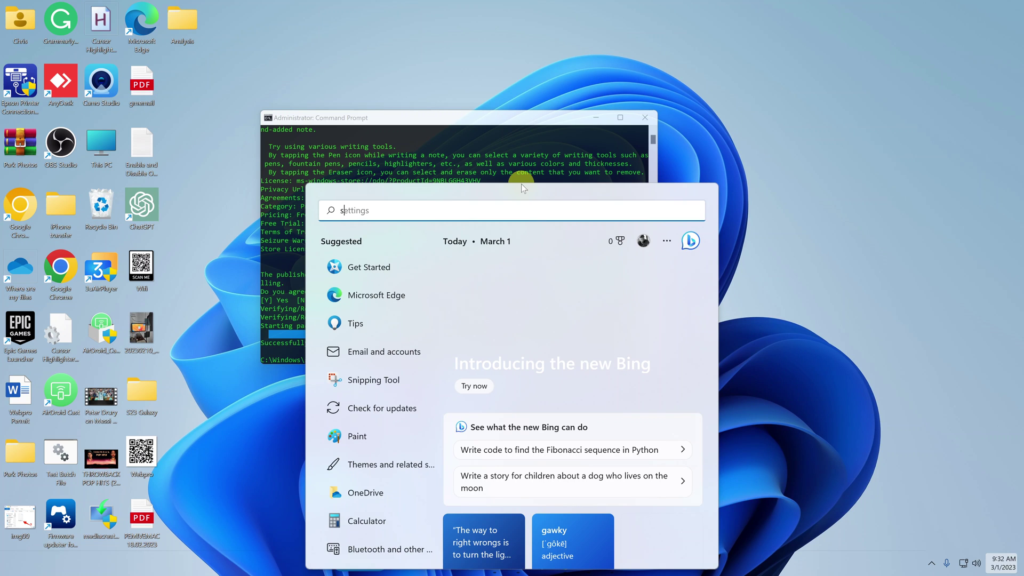
type("amsung")
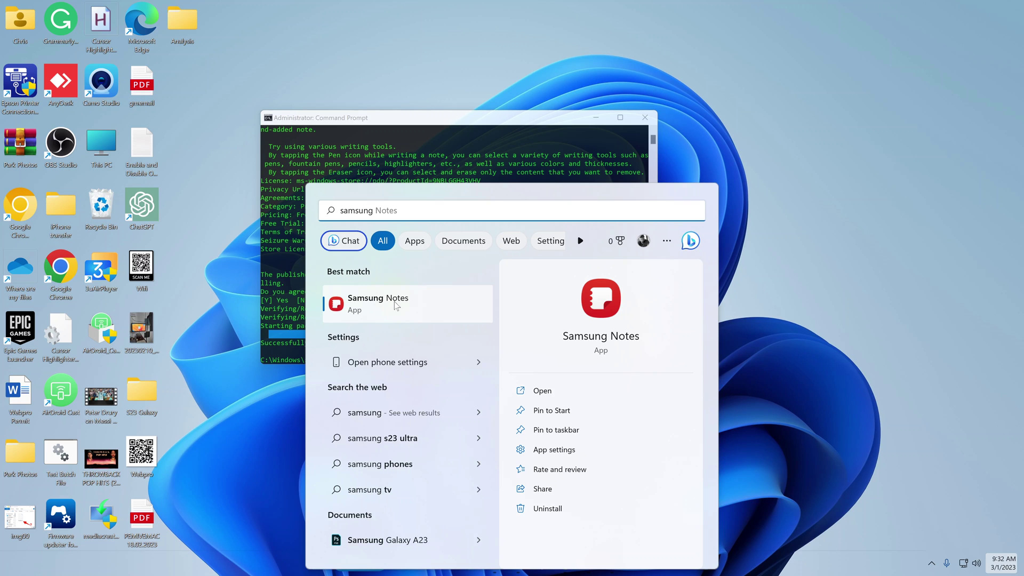
Launch Samsung Notes, skip Samsung account sign-in, and answer the background-run question.
left_click(395, 302)
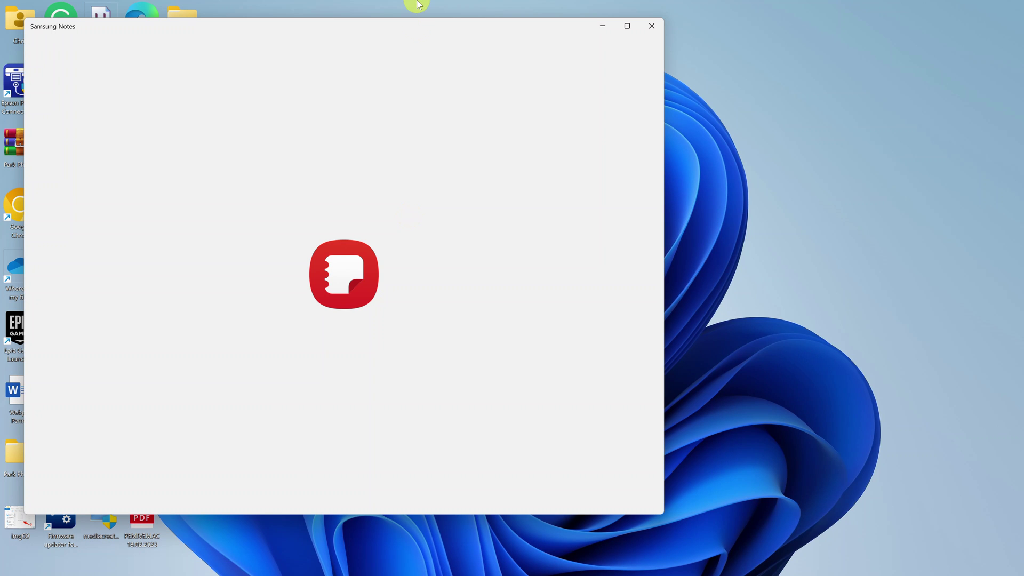
left_click_drag(416, 21, 596, 51)
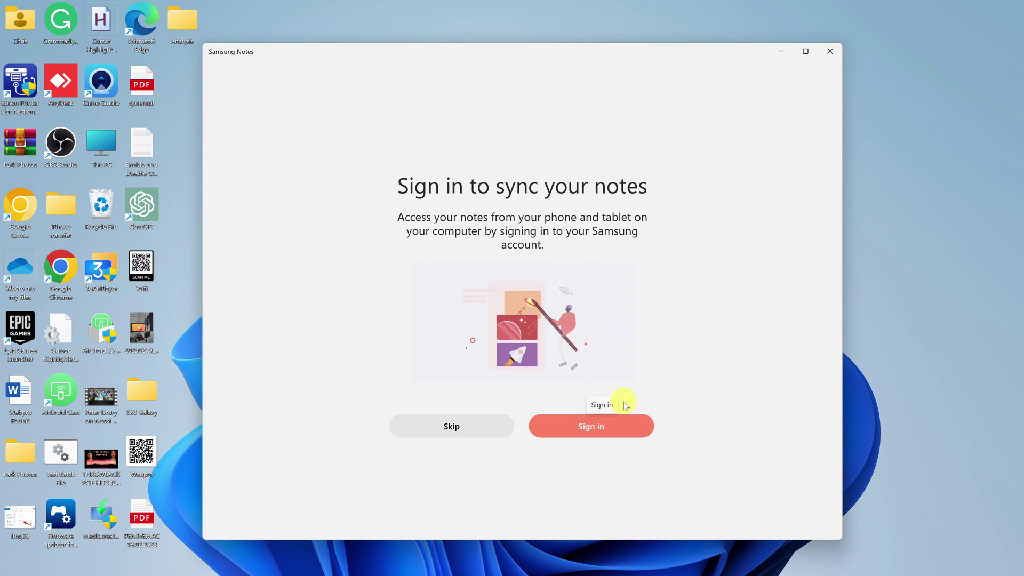
left_click(441, 431)
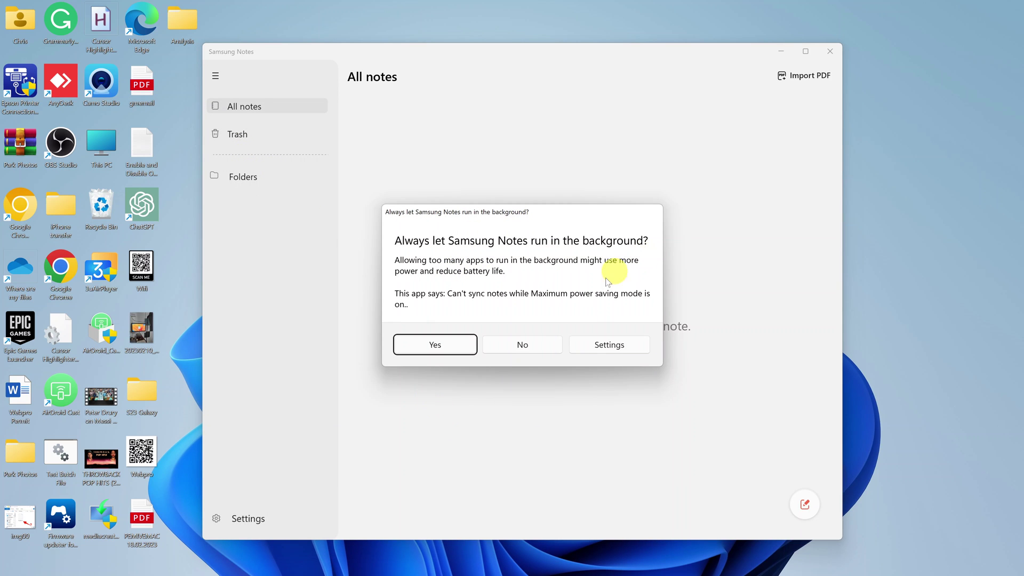
left_click(434, 344)
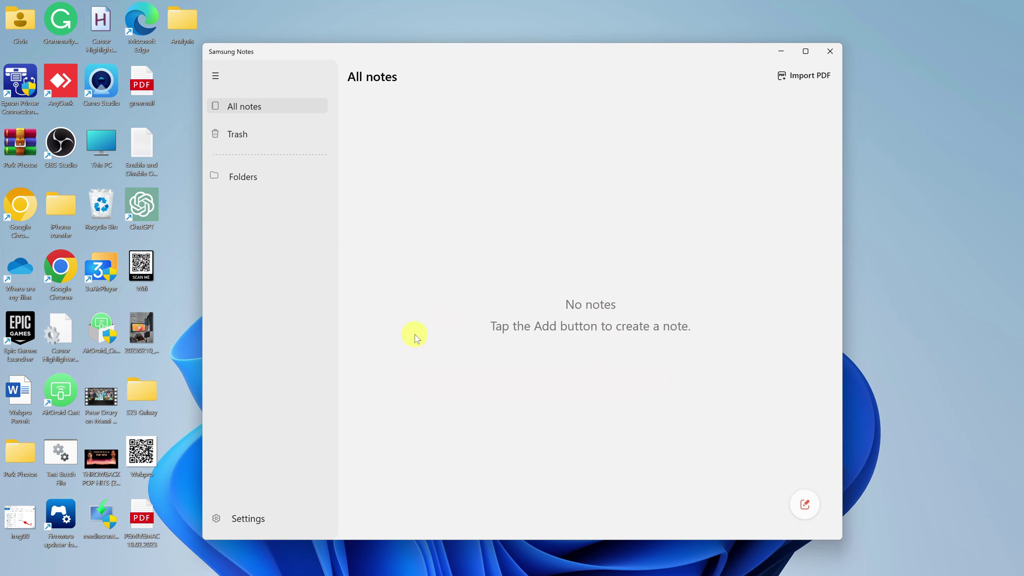